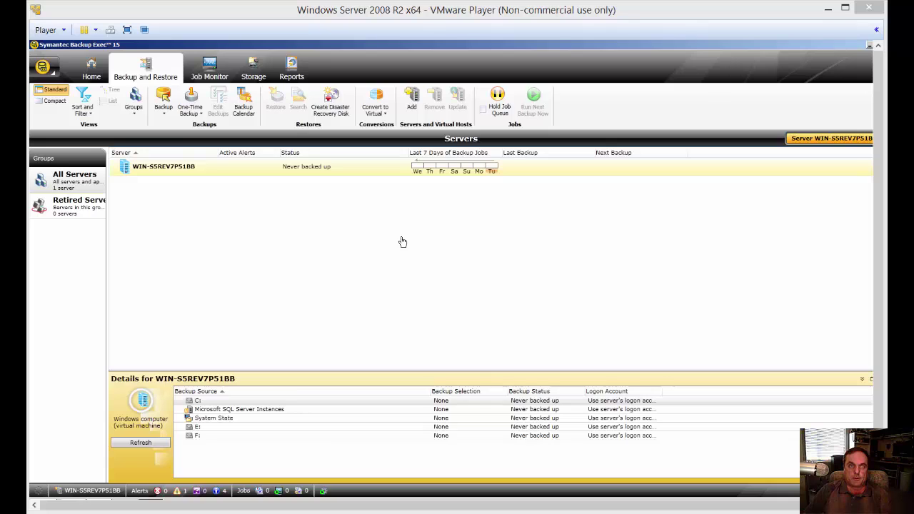
Look over the storage pools, then return to the list of servers.
{"action": "left_click", "coordinate": [255, 77]}
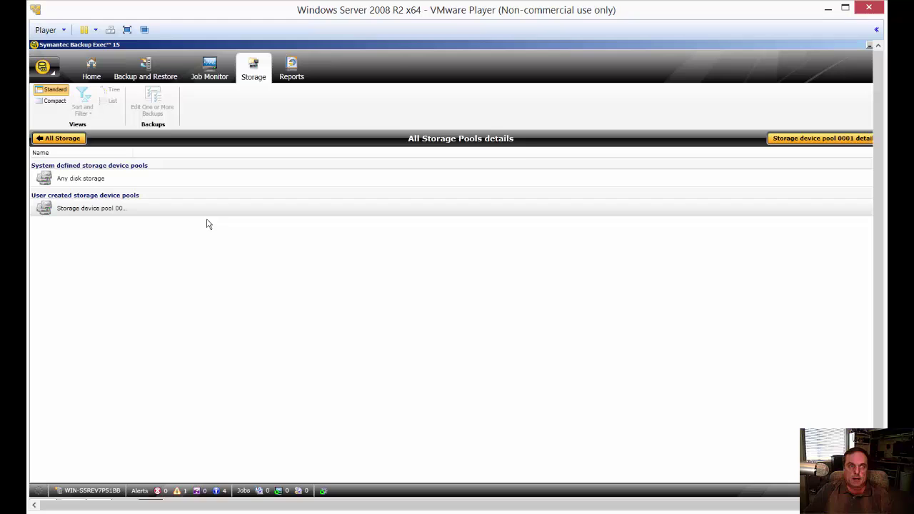
{"action": "left_click", "coordinate": [64, 138]}
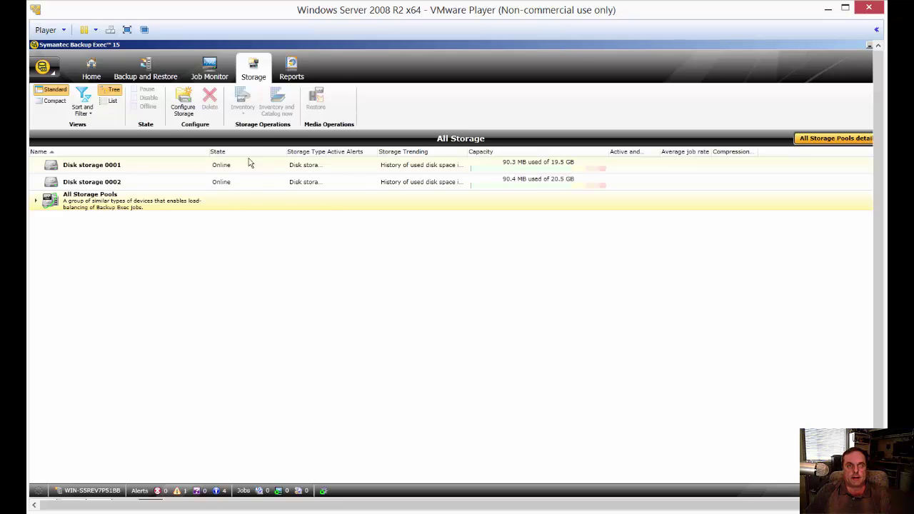
{"action": "left_click", "coordinate": [146, 71]}
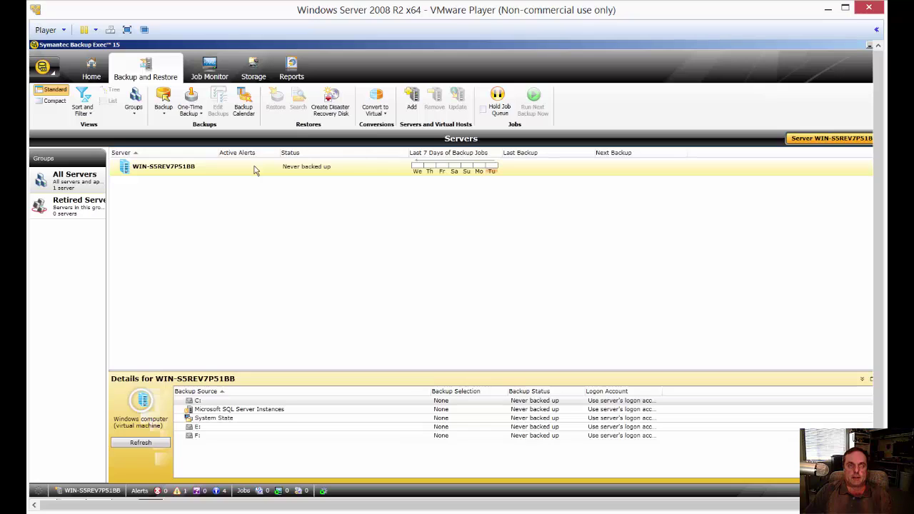
Start a Back Up to Disk definition for the server and dismiss the virtual machine notice.
{"action": "right_click", "coordinate": [353, 174]}
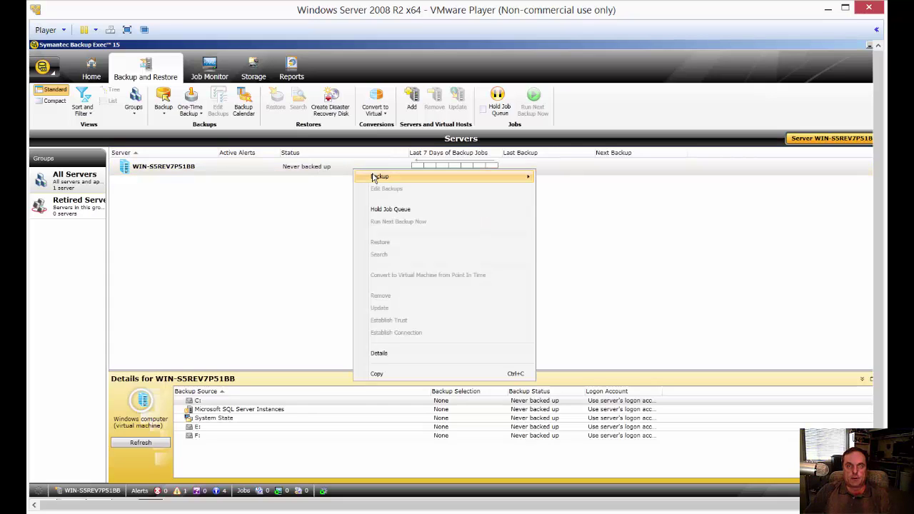
{"action": "mouse_move", "coordinate": [375, 178]}
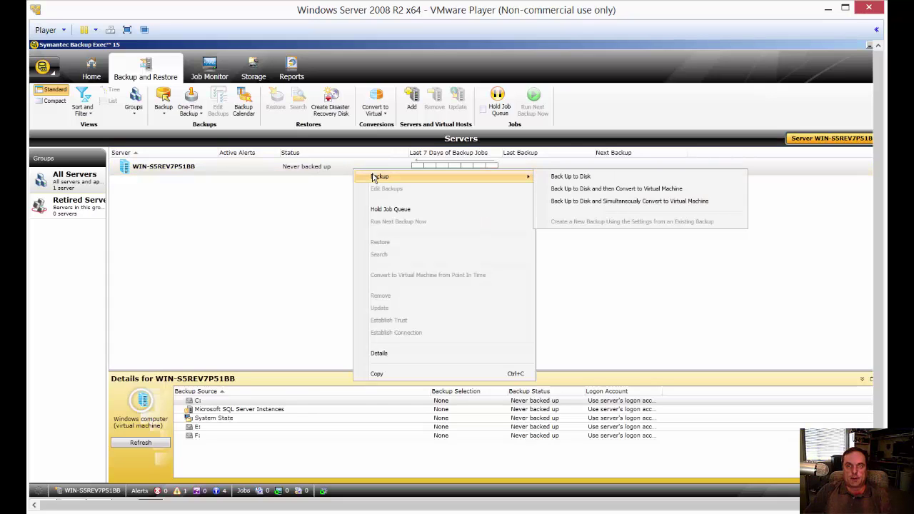
{"action": "left_click", "coordinate": [567, 179]}
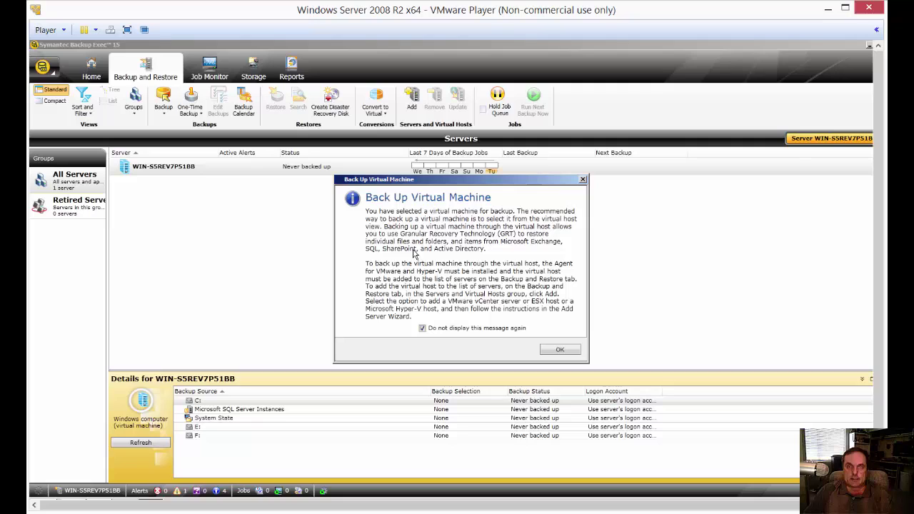
{"action": "left_click", "coordinate": [560, 351]}
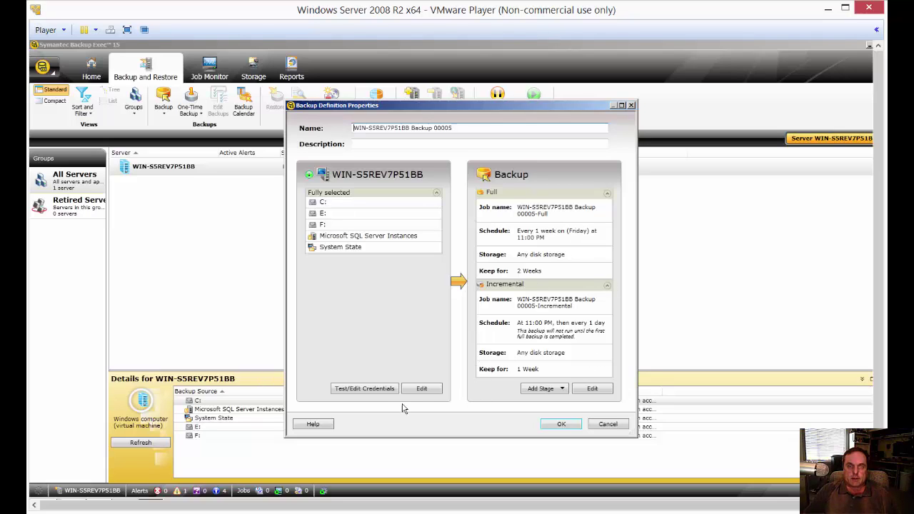
Test logon credentials for the server, drives and System State until each succeeds, then accept.
{"action": "left_click", "coordinate": [355, 390]}
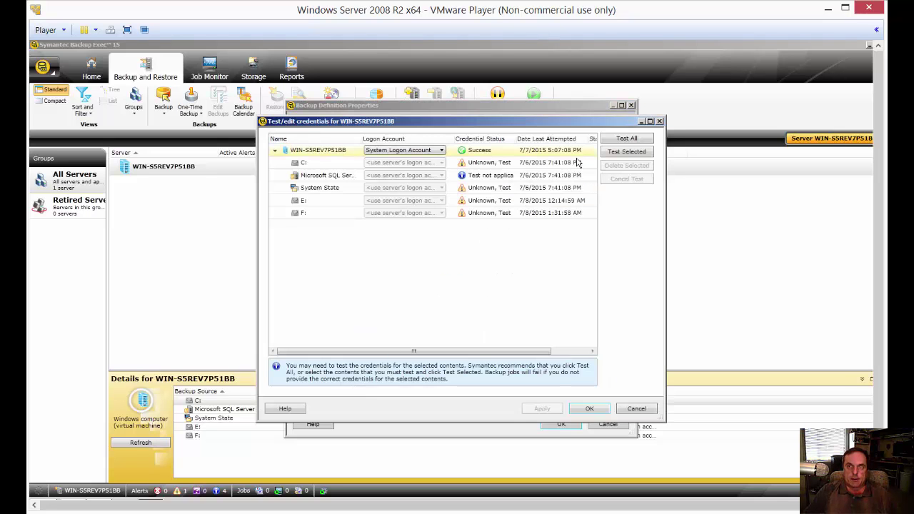
{"action": "left_click", "coordinate": [620, 139]}
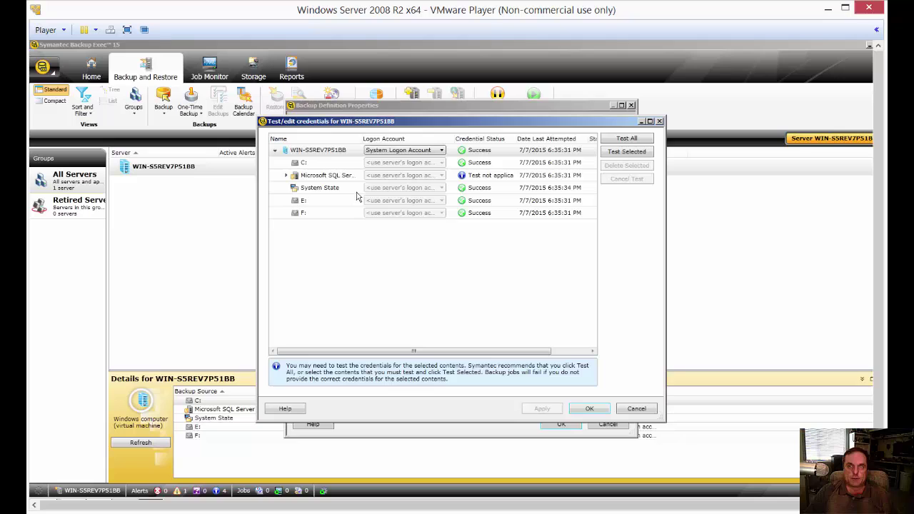
{"action": "left_click", "coordinate": [590, 408]}
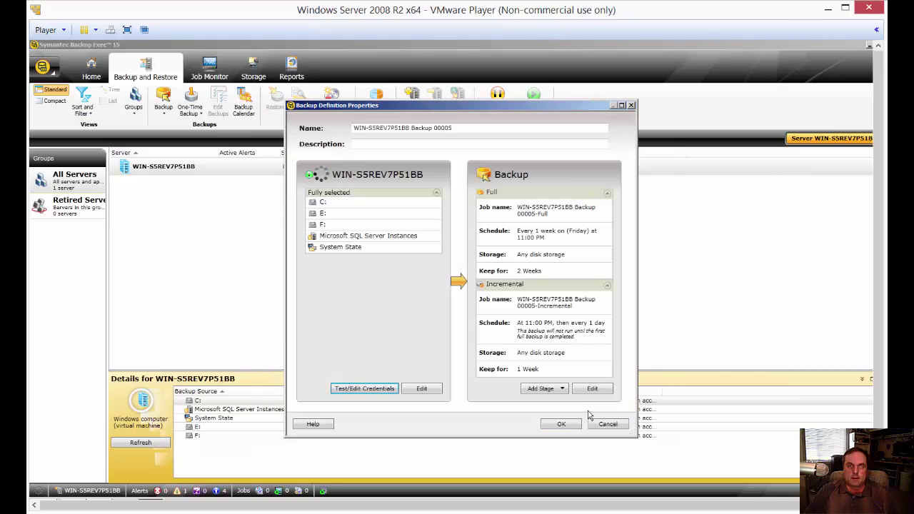
Exclude drives E: and F:, browse C:\PerfLogs\Admin, and confirm the selections.
{"action": "left_click", "coordinate": [430, 390]}
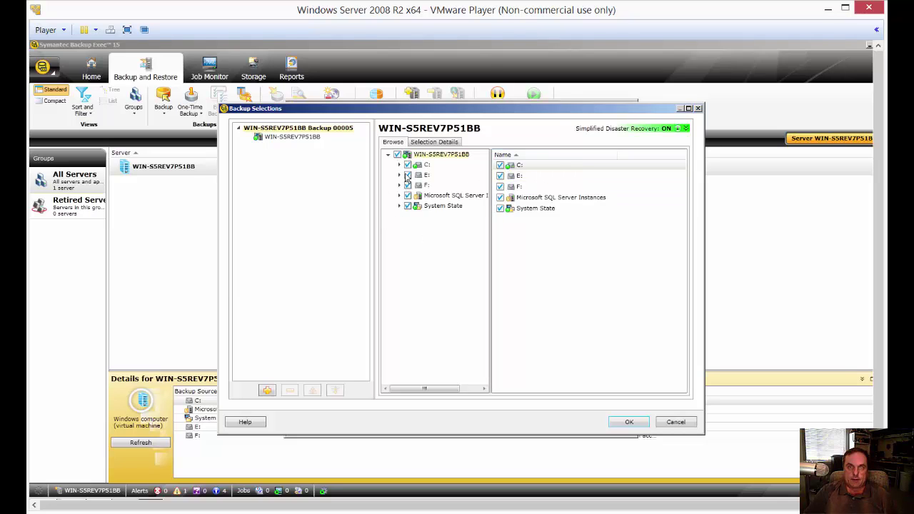
{"action": "left_click", "coordinate": [407, 175]}
{"action": "left_click", "coordinate": [408, 185]}
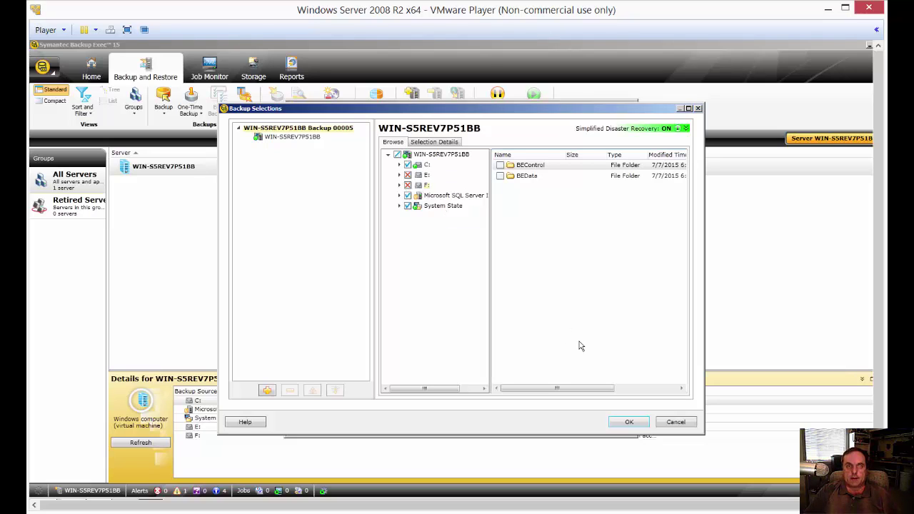
{"action": "left_click", "coordinate": [399, 164]}
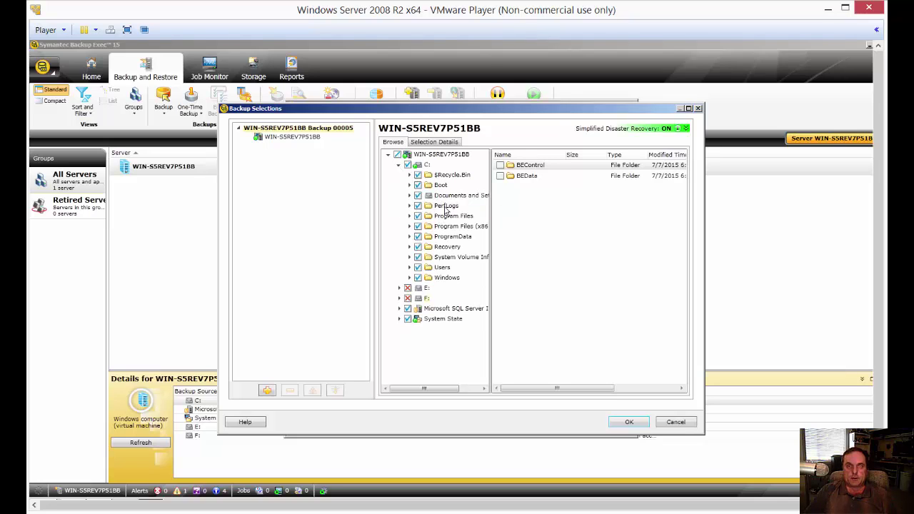
{"action": "left_click", "coordinate": [446, 208]}
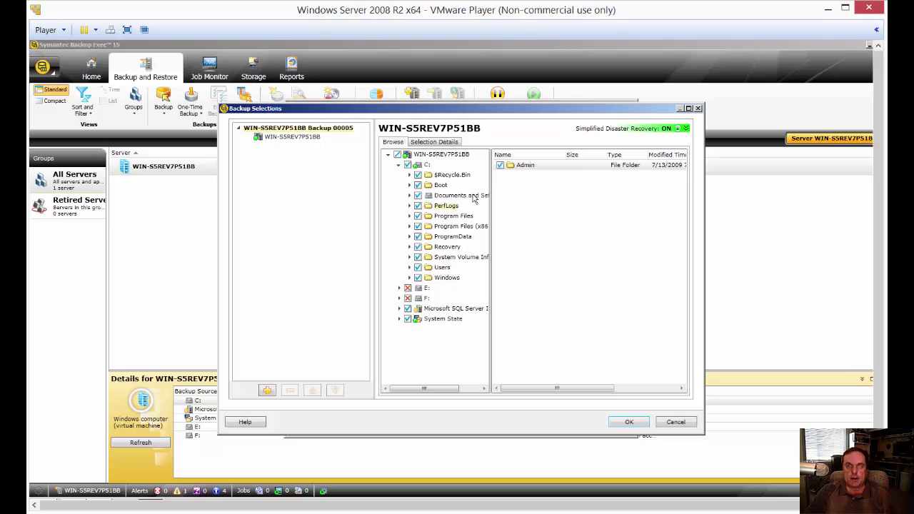
{"action": "double_click", "coordinate": [514, 167]}
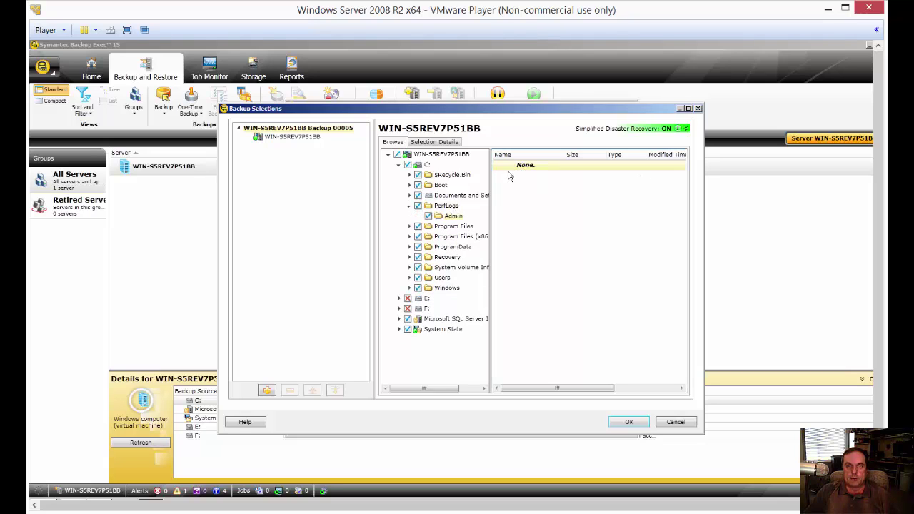
{"action": "left_click", "coordinate": [629, 422]}
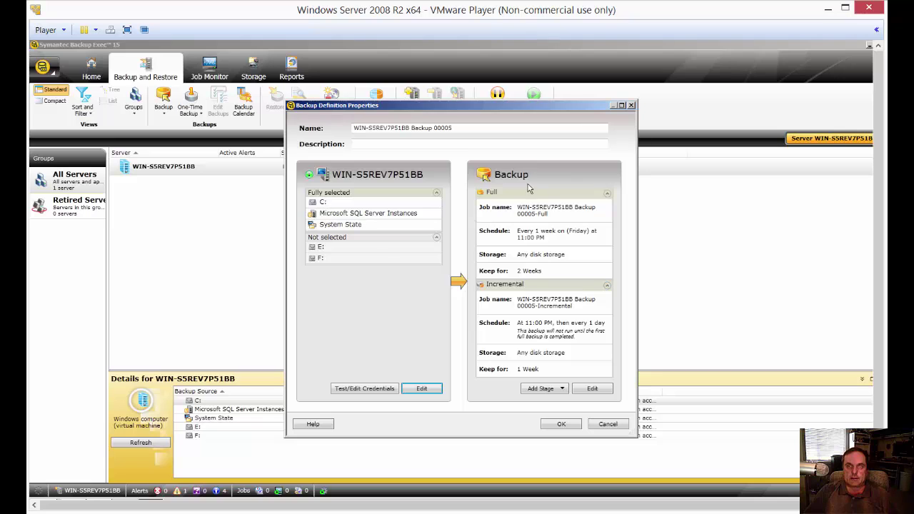
Schedule the Full job to recur every week on Friday at 11:00 PM.
{"action": "left_click", "coordinate": [583, 391]}
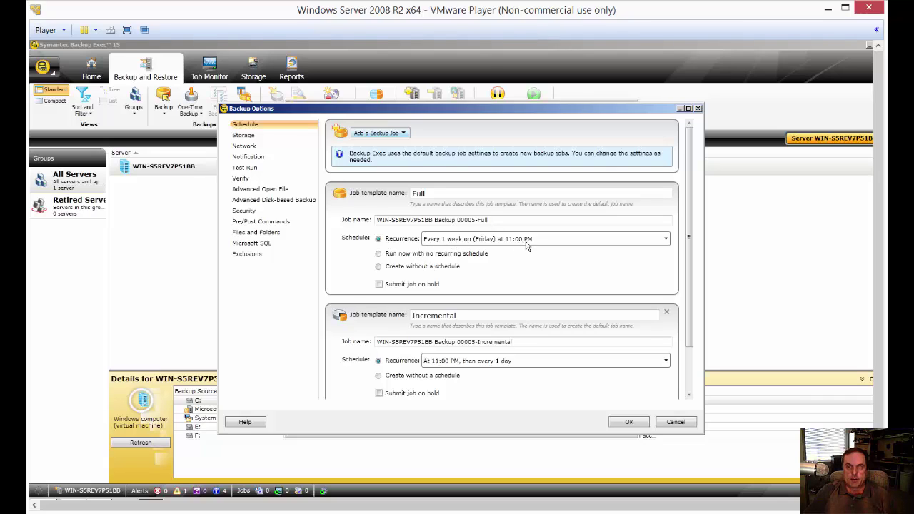
{"action": "left_click", "coordinate": [599, 242]}
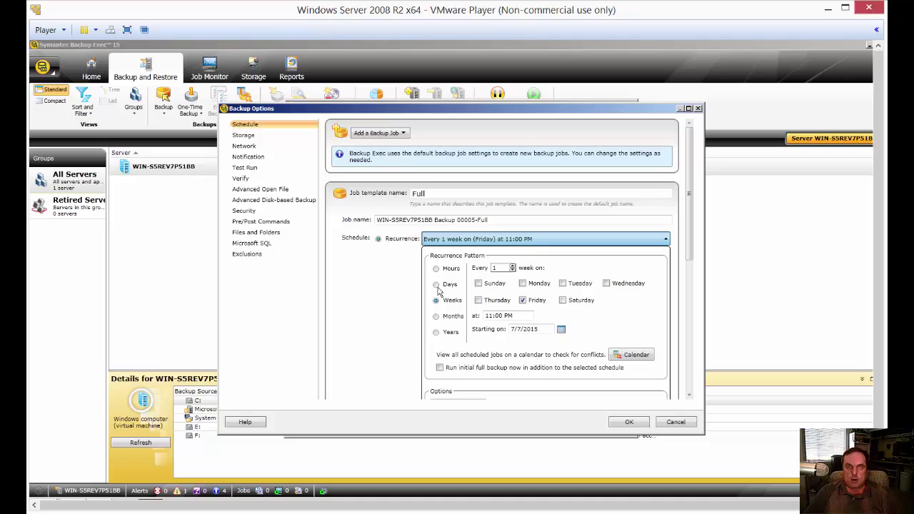
{"action": "left_click", "coordinate": [437, 285]}
{"action": "left_click", "coordinate": [436, 269]}
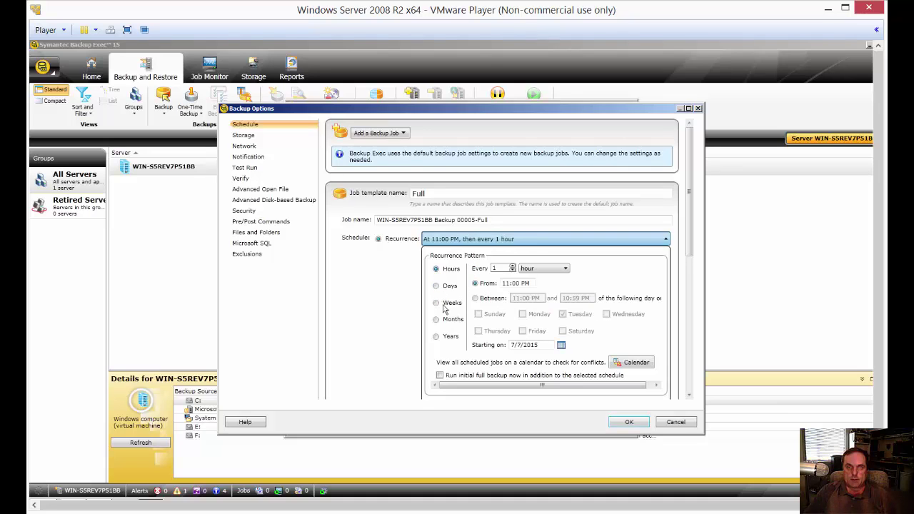
{"action": "left_click", "coordinate": [665, 239]}
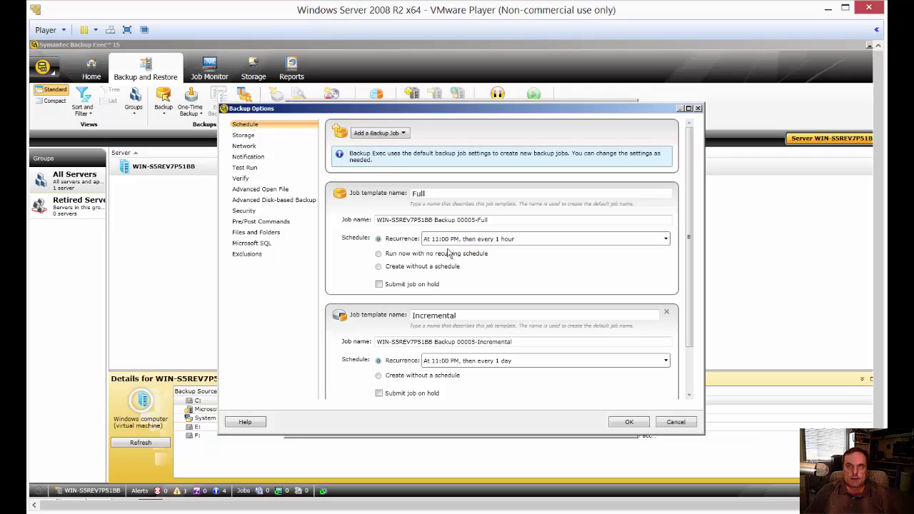
{"action": "left_click", "coordinate": [517, 241]}
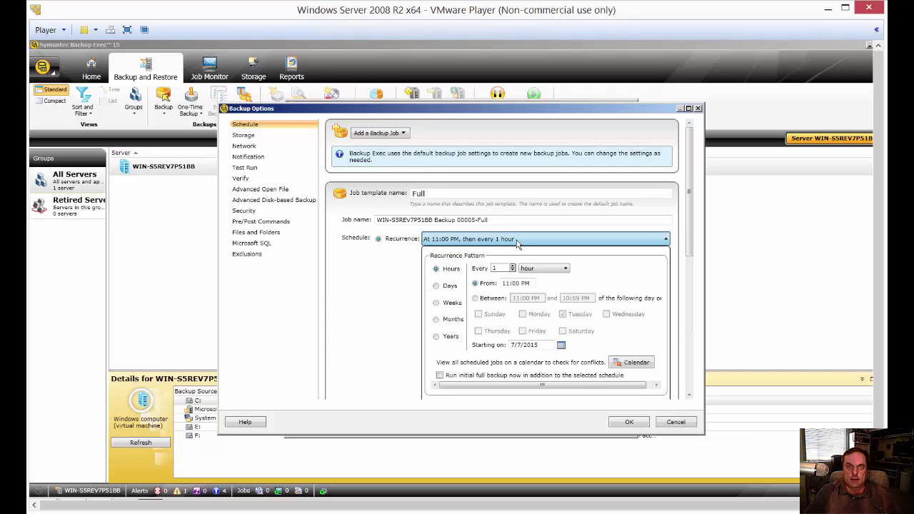
{"action": "left_click", "coordinate": [437, 303]}
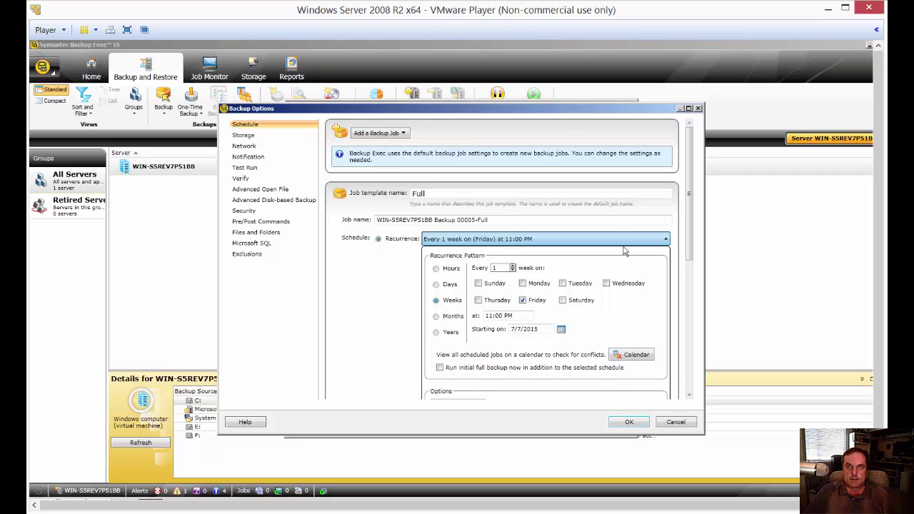
{"action": "left_click", "coordinate": [665, 240]}
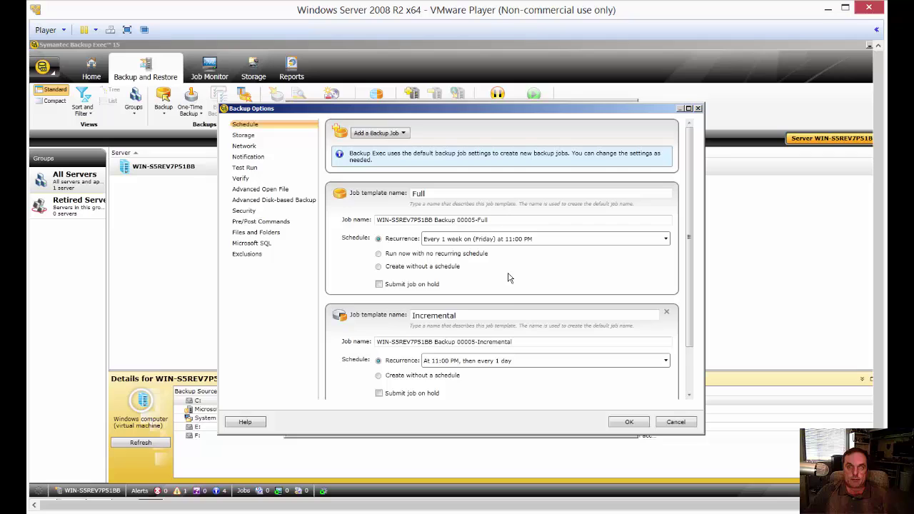
Confirm the Incremental job recurs every day at 11:00 PM.
{"action": "scroll", "coordinate": [509, 278], "scroll_direction": "down", "scroll_amount": 1}
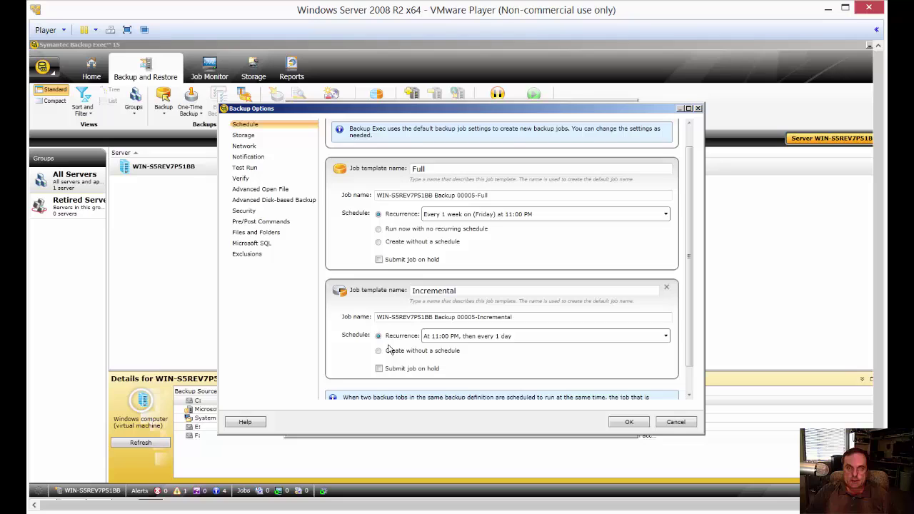
{"action": "left_click", "coordinate": [461, 339]}
{"action": "left_click", "coordinate": [461, 341]}
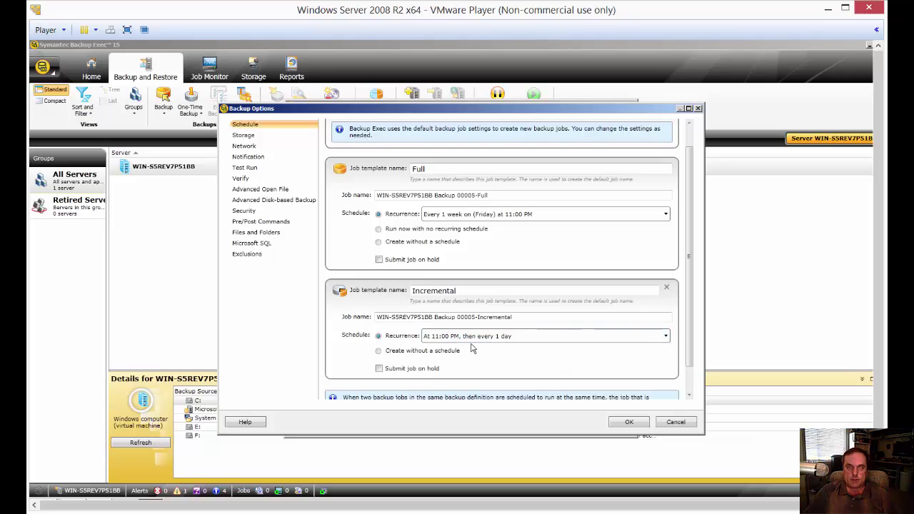
{"action": "scroll", "coordinate": [532, 368], "scroll_direction": "down", "scroll_amount": 1}
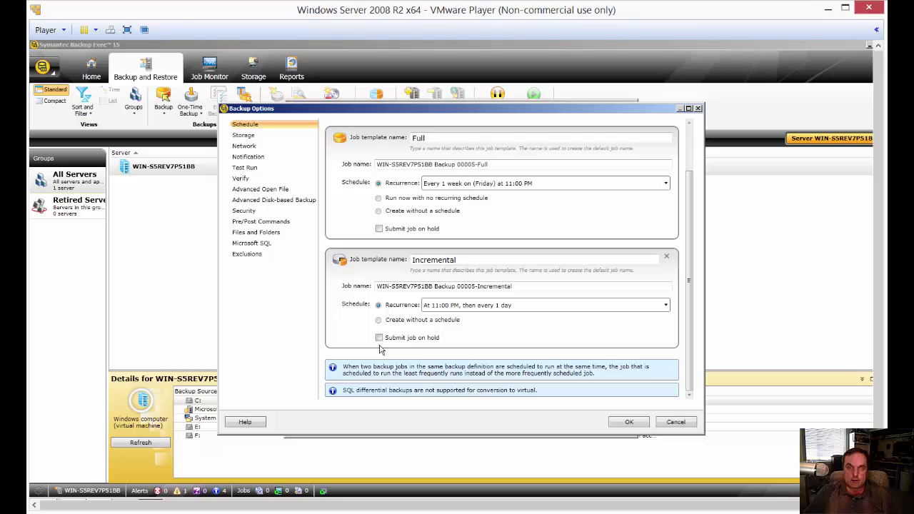
Send both Full and Incremental backups to Storage device pool 0001.
{"action": "left_click", "coordinate": [244, 136]}
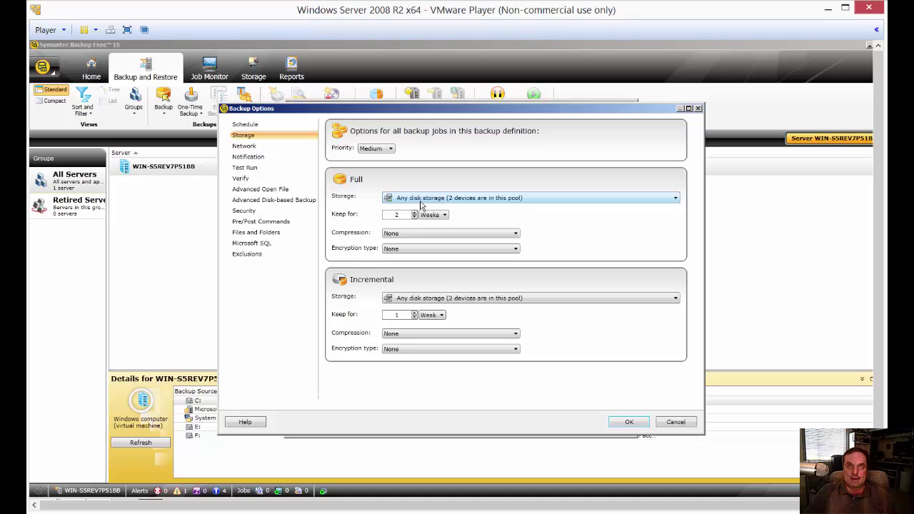
{"action": "left_click", "coordinate": [465, 202]}
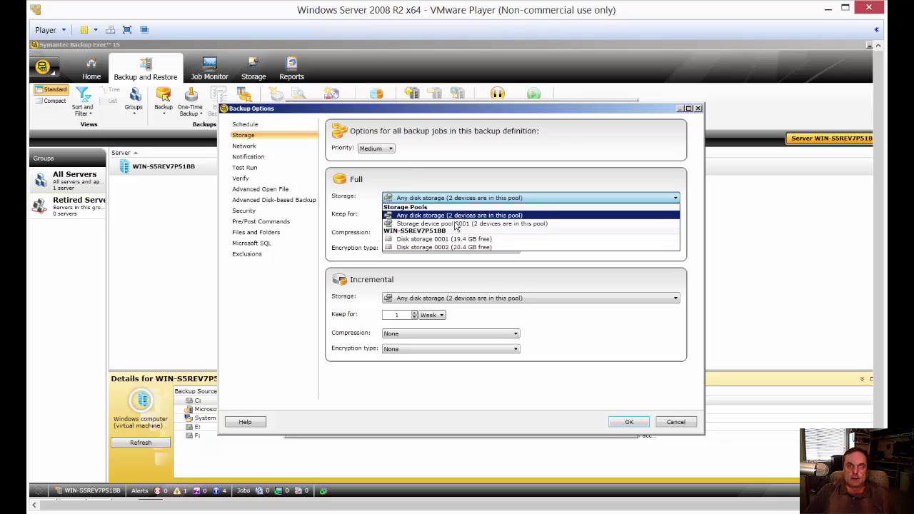
{"action": "left_click", "coordinate": [456, 224]}
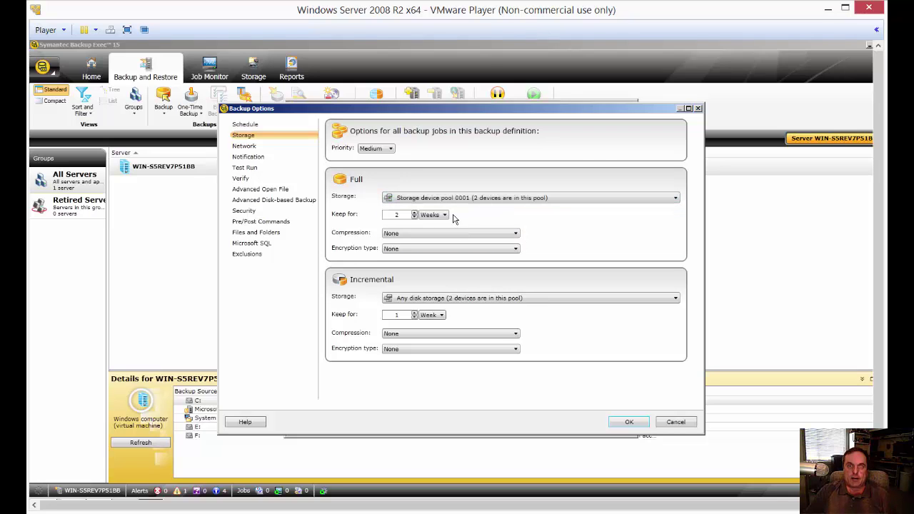
{"action": "left_click", "coordinate": [469, 298]}
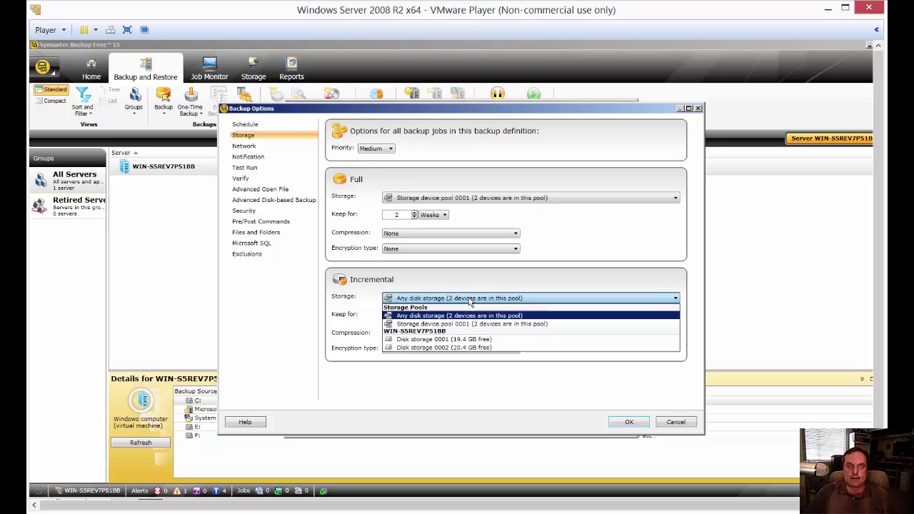
{"action": "left_click", "coordinate": [472, 325]}
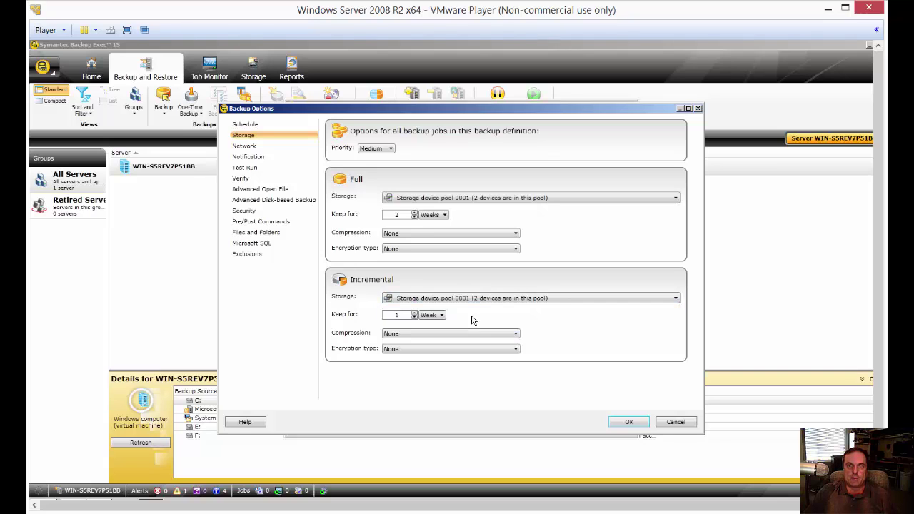
Set Full backup compression to Software and keep encryption at None.
{"action": "left_click", "coordinate": [406, 233]}
{"action": "left_click", "coordinate": [409, 249]}
{"action": "left_click", "coordinate": [400, 251]}
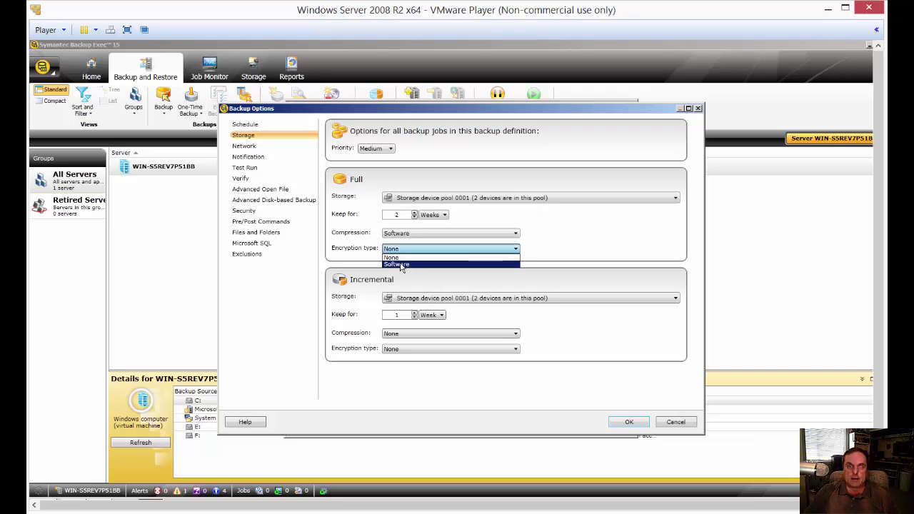
{"action": "left_click", "coordinate": [402, 265]}
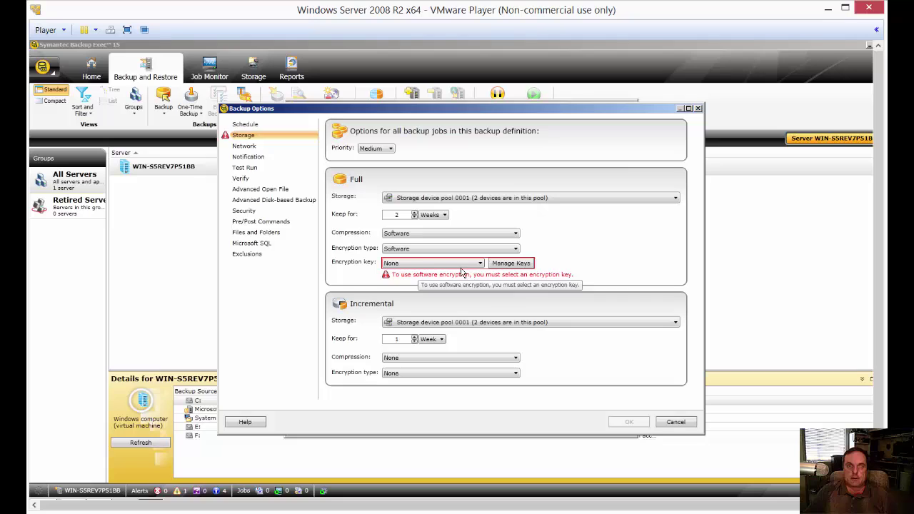
{"action": "left_click", "coordinate": [426, 254]}
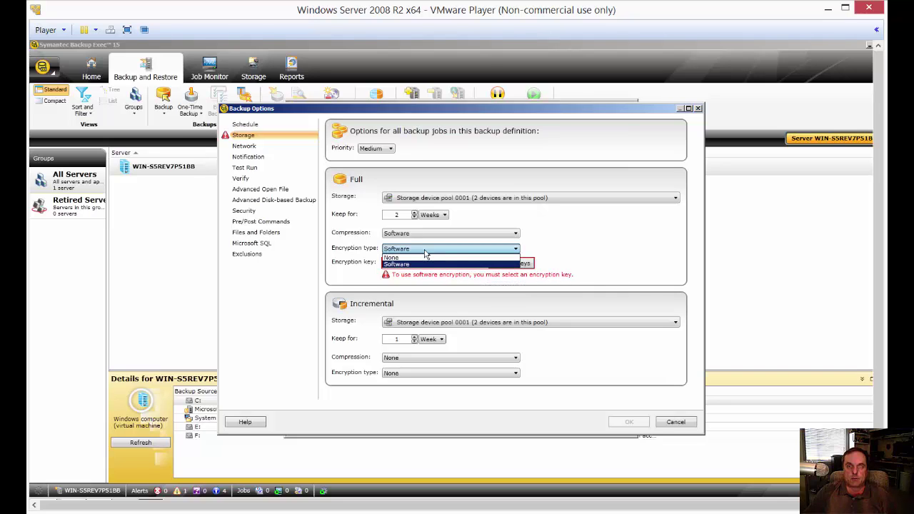
{"action": "left_click", "coordinate": [423, 257]}
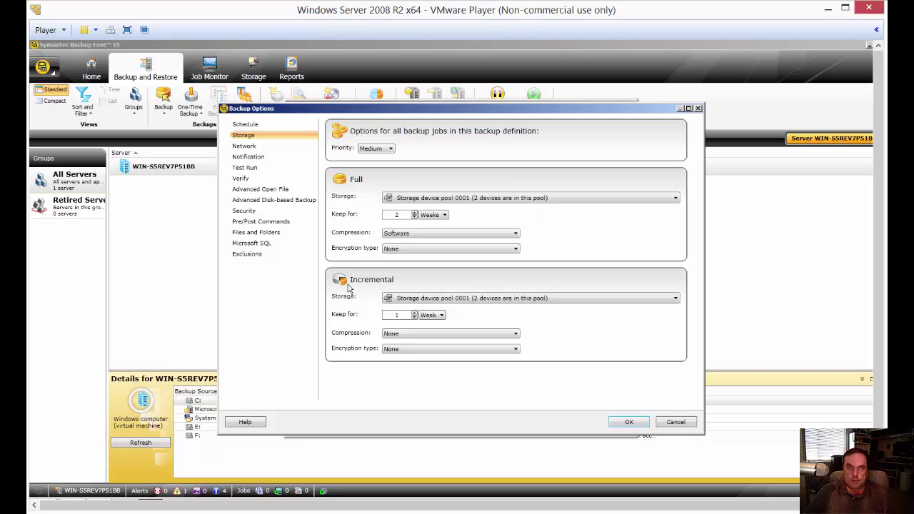
Keep network interface and protocol at 'Use any available' on the Network options page.
{"action": "left_click", "coordinate": [251, 147]}
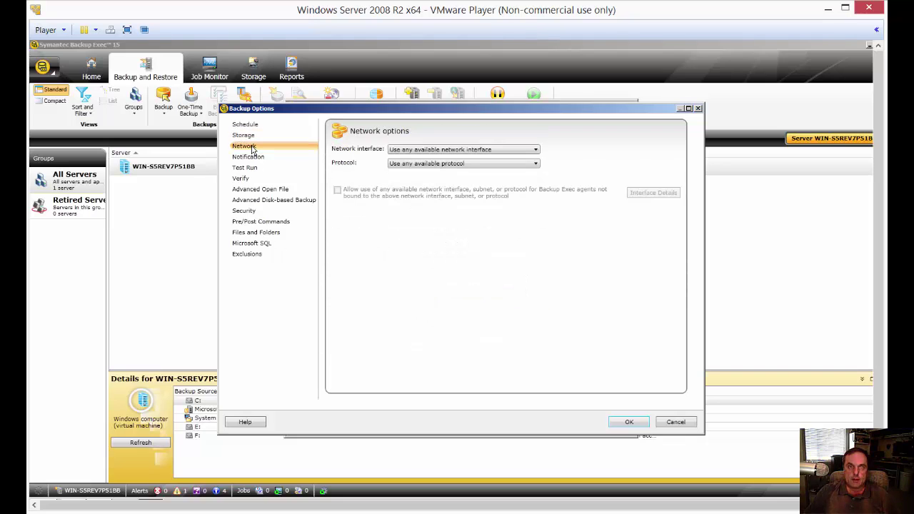
{"action": "left_click", "coordinate": [479, 152]}
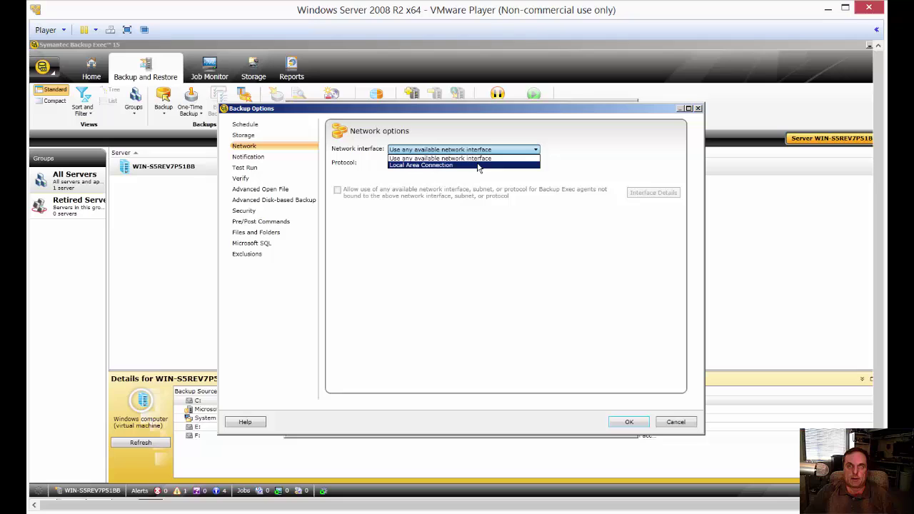
{"action": "left_click", "coordinate": [537, 151]}
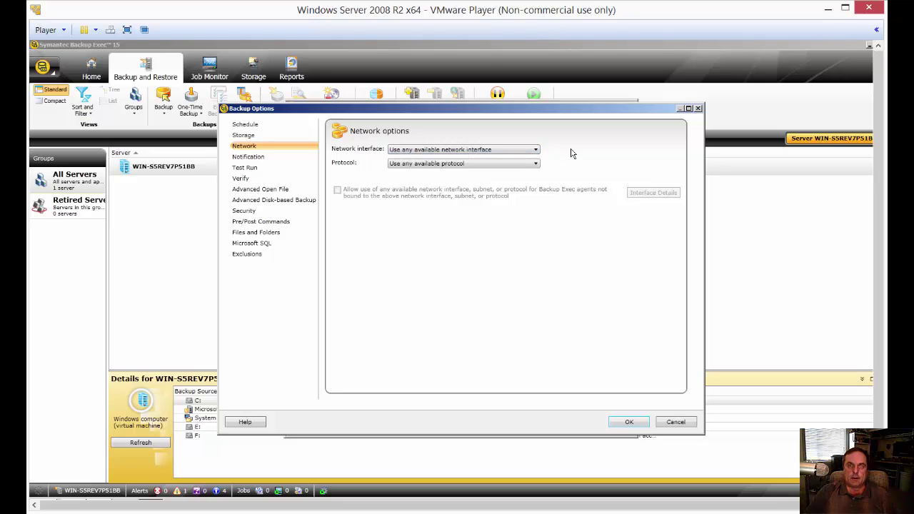
{"action": "left_click", "coordinate": [505, 165]}
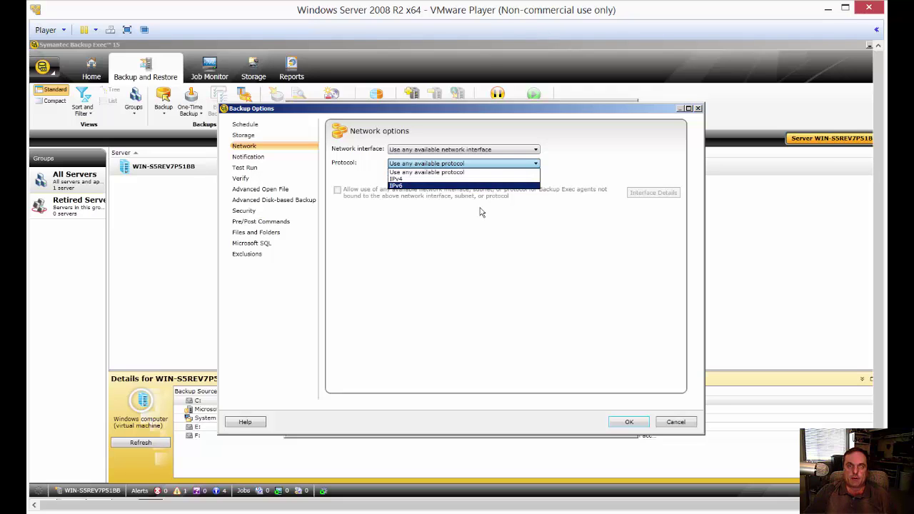
{"action": "left_click", "coordinate": [470, 252]}
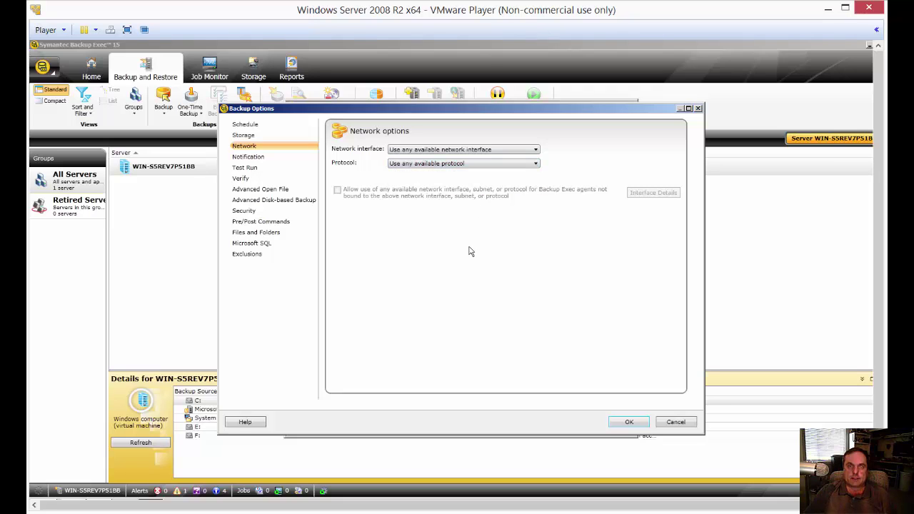
For Full-job notifications, tick email authentication in the email and text setup, then cancel unsaved.
{"action": "left_click", "coordinate": [248, 159]}
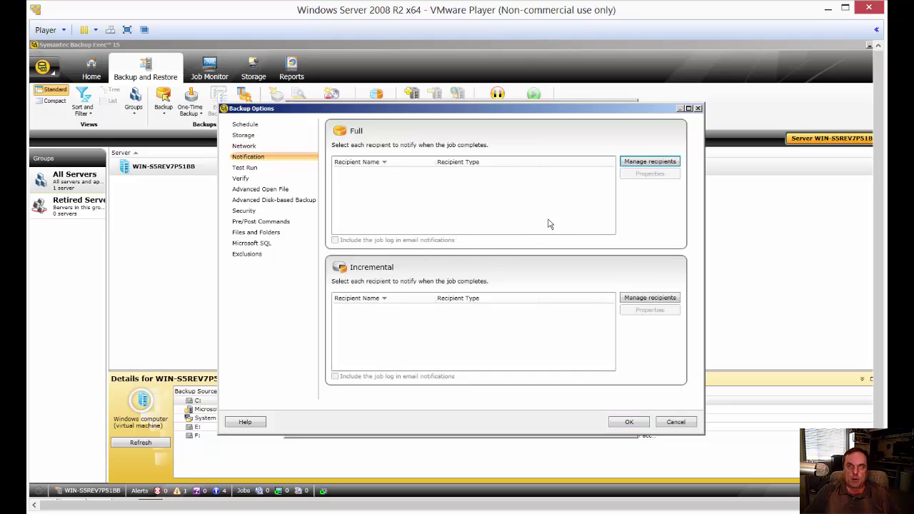
{"action": "left_click", "coordinate": [644, 165]}
{"action": "left_click", "coordinate": [577, 207]}
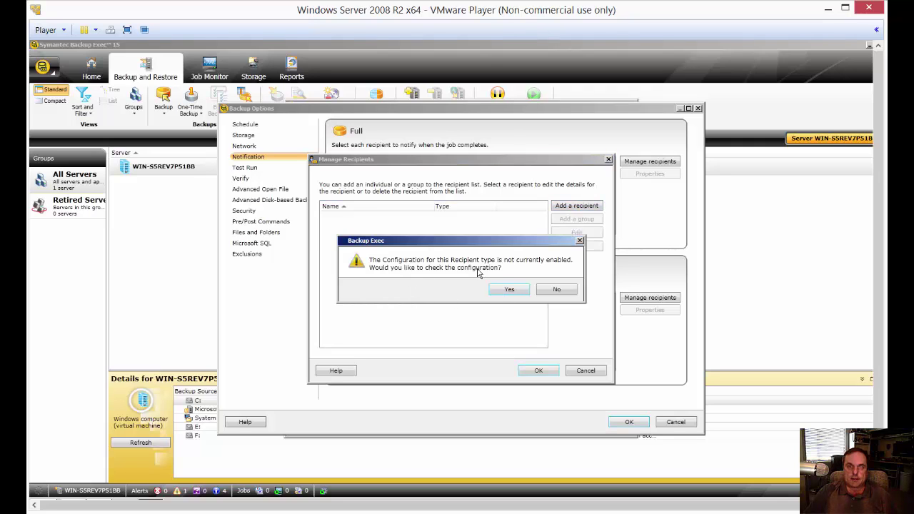
{"action": "left_click", "coordinate": [509, 288]}
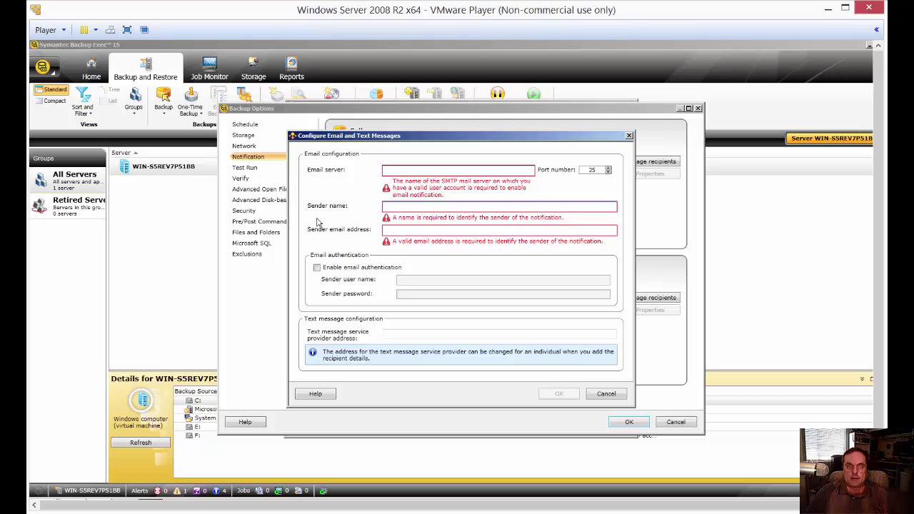
{"action": "left_click", "coordinate": [415, 210]}
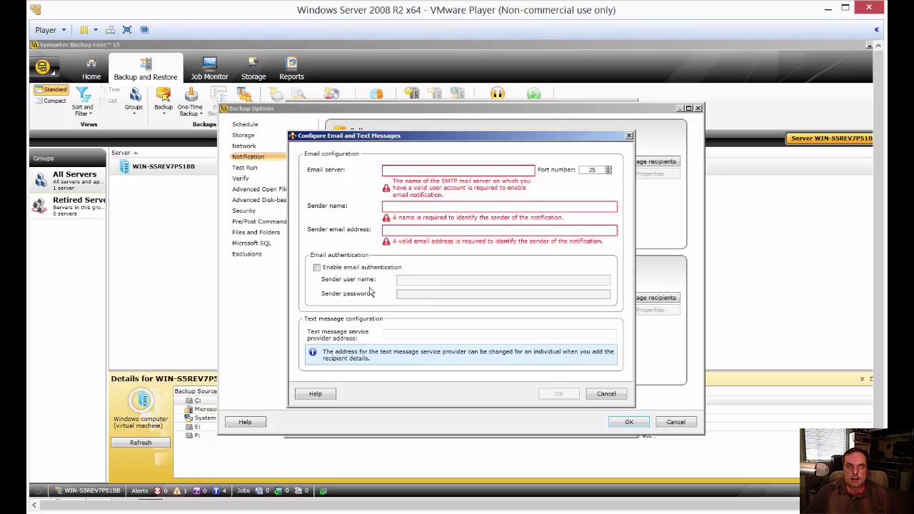
{"action": "left_click", "coordinate": [317, 268]}
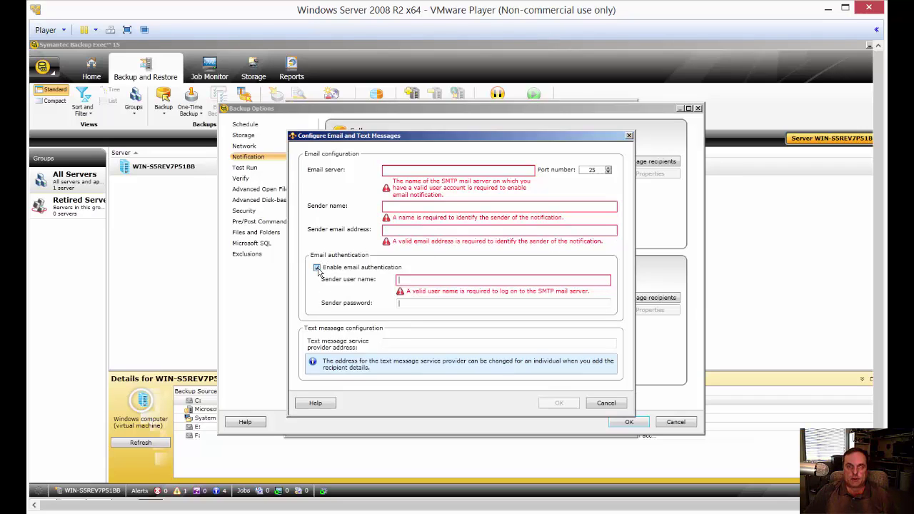
{"action": "left_click", "coordinate": [429, 308]}
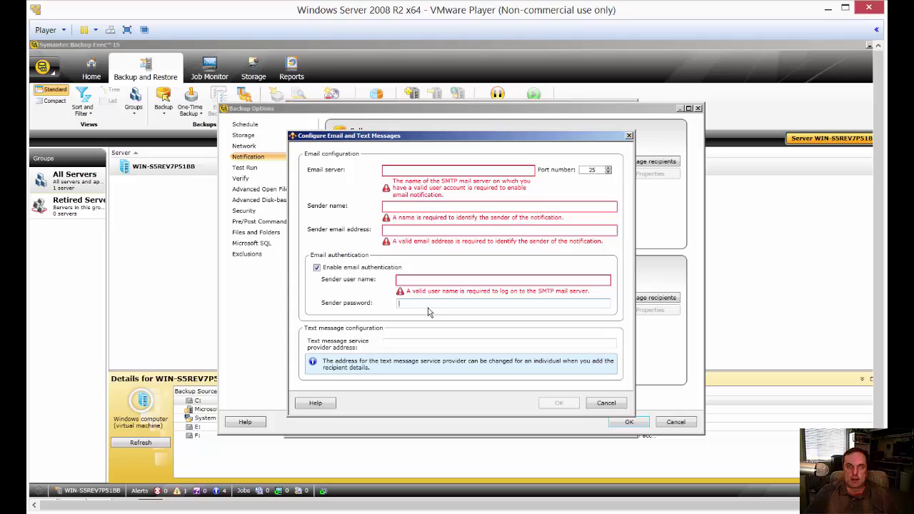
{"action": "left_click", "coordinate": [417, 281]}
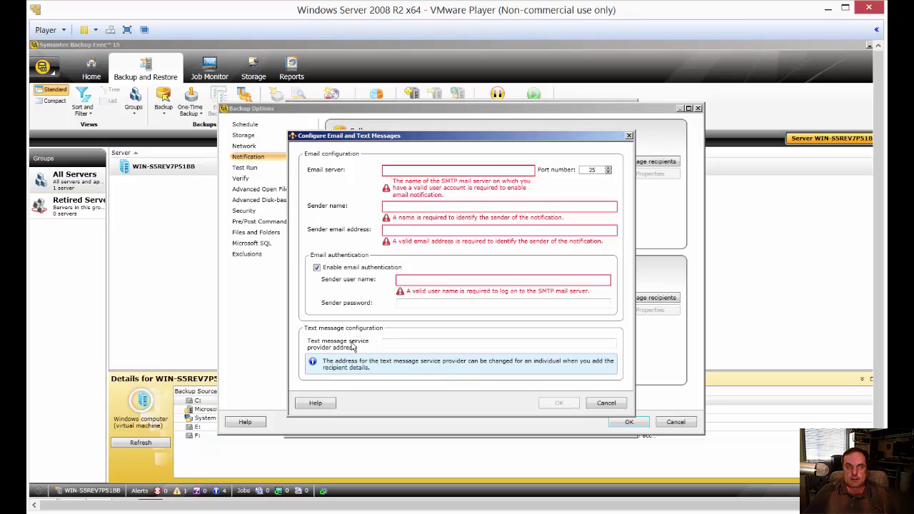
{"action": "left_click", "coordinate": [395, 345]}
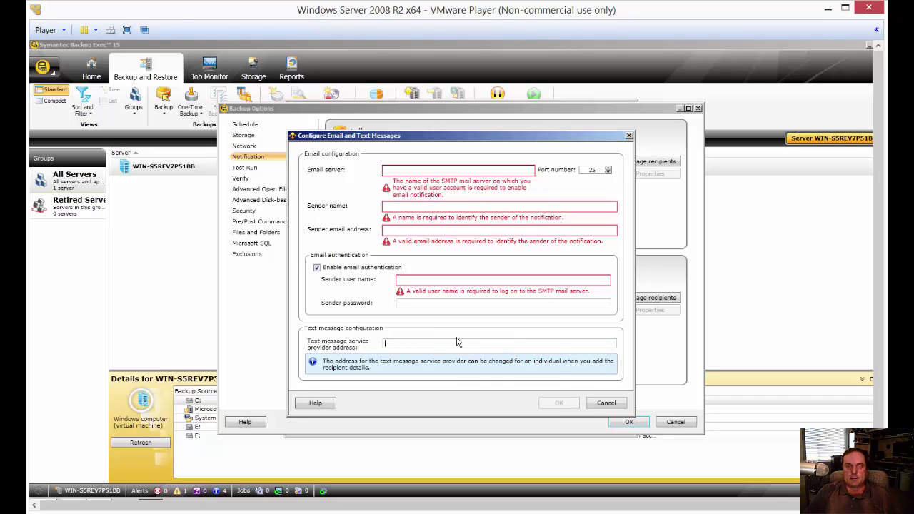
{"action": "left_click", "coordinate": [606, 404]}
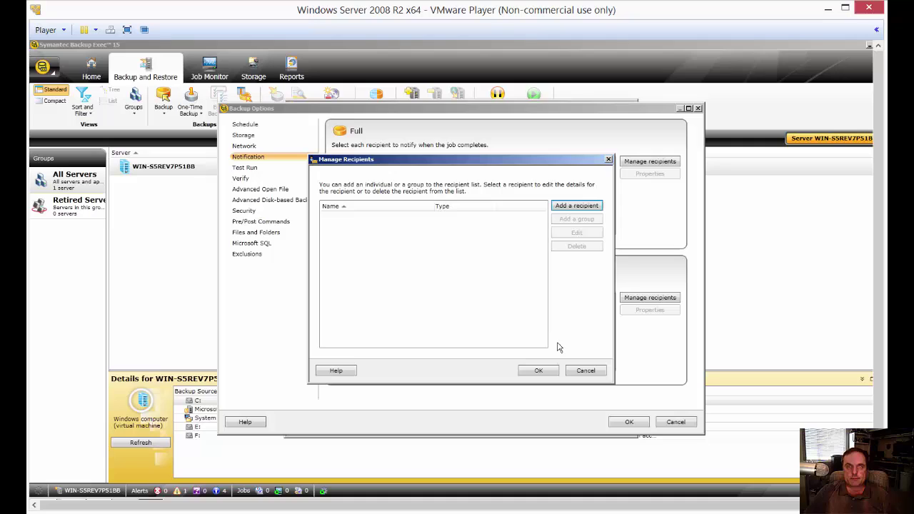
Cancel recipients, then review Test Run, Verify, Advanced Open File and Advanced Disk-based Backup options.
{"action": "left_click", "coordinate": [585, 372]}
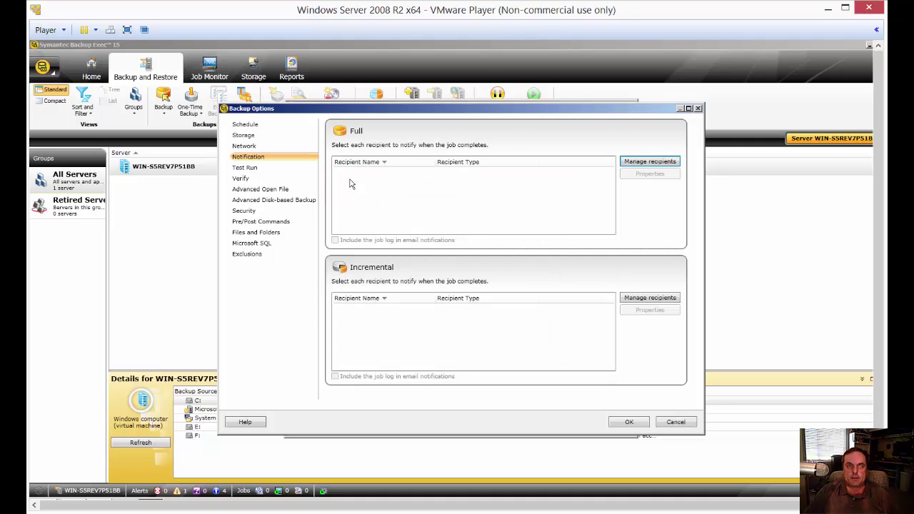
{"action": "left_click", "coordinate": [250, 170]}
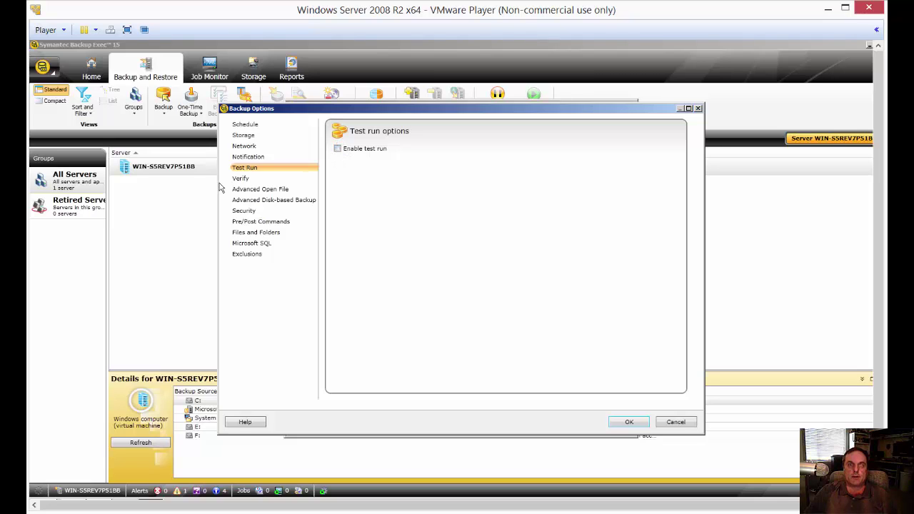
{"action": "left_click", "coordinate": [254, 179]}
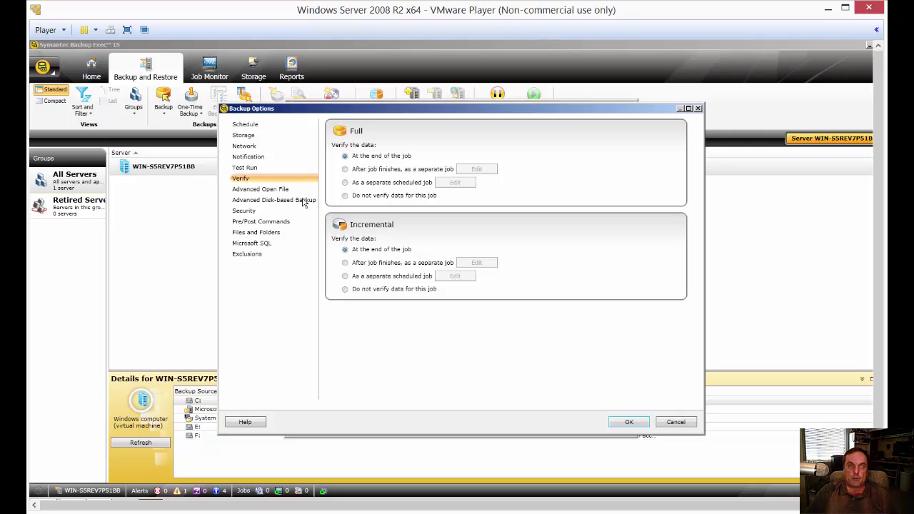
{"action": "left_click", "coordinate": [265, 190]}
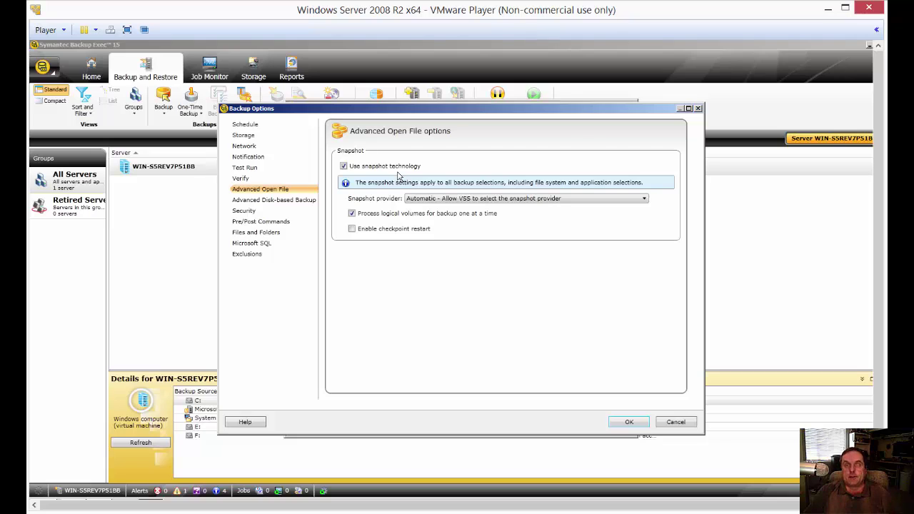
{"action": "left_click", "coordinate": [271, 203]}
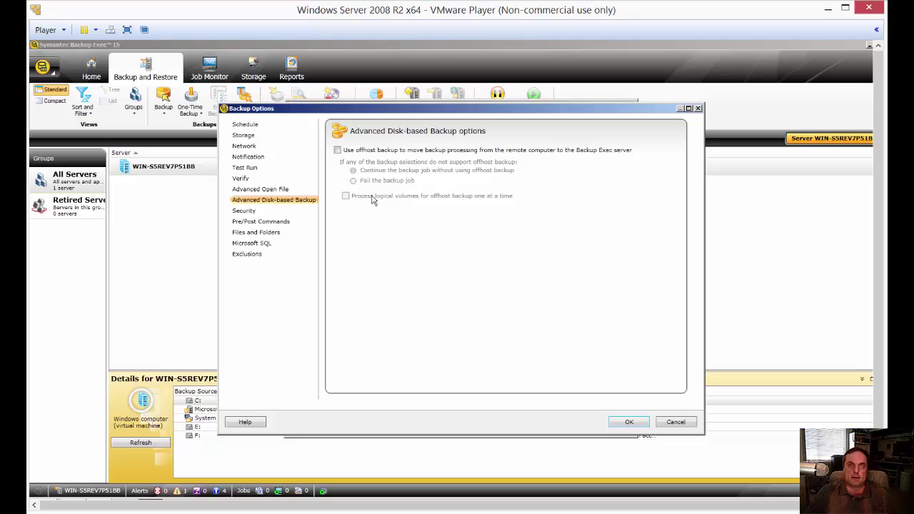
Review the Security, Pre/Post Commands and Files and Folders backup options.
{"action": "left_click", "coordinate": [243, 211]}
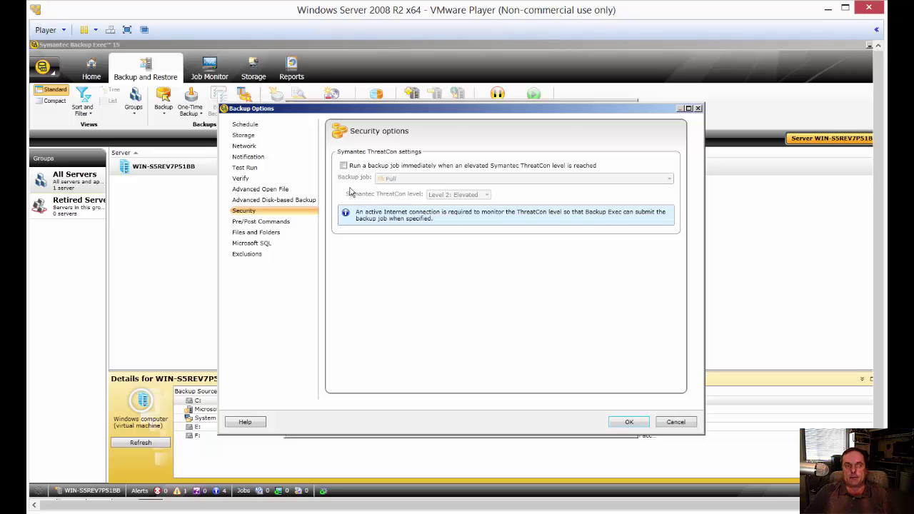
{"action": "left_click", "coordinate": [264, 222]}
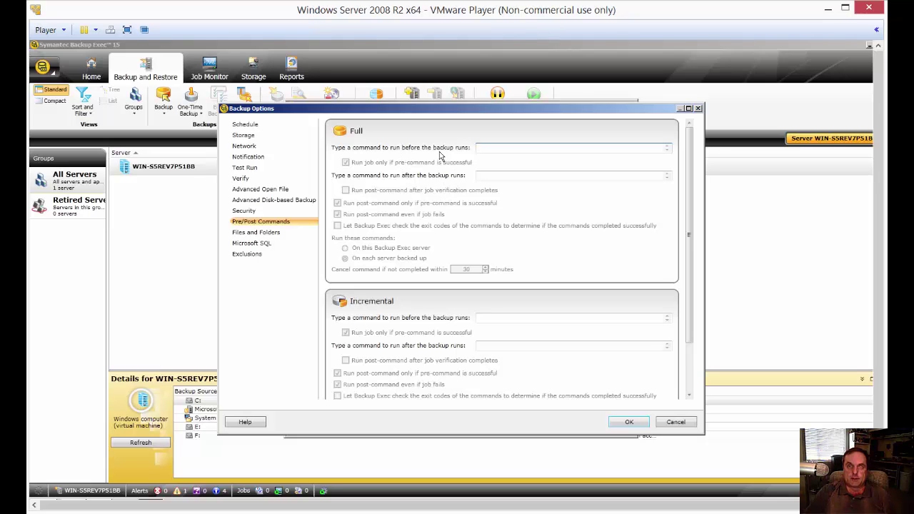
{"action": "left_click", "coordinate": [254, 236]}
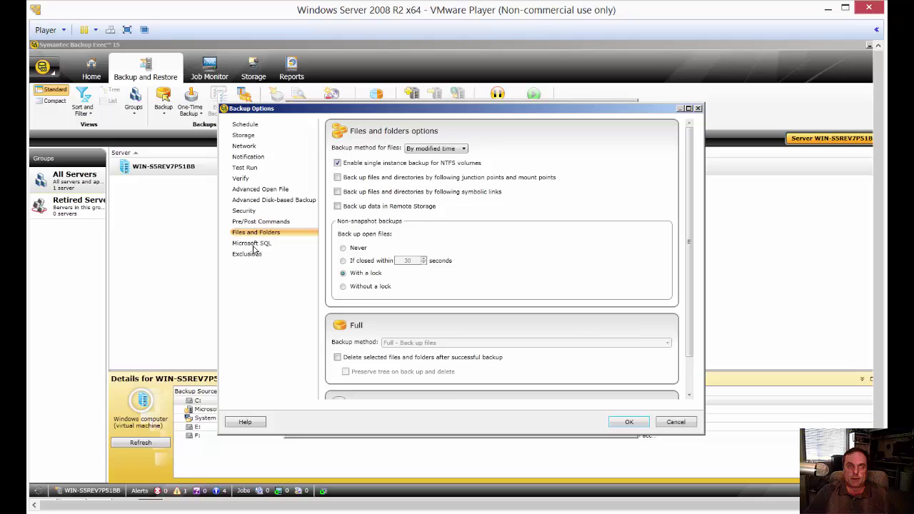
Scroll through the Microsoft SQL options, then view the Incremental job's empty Exclusions list.
{"action": "left_click", "coordinate": [251, 243]}
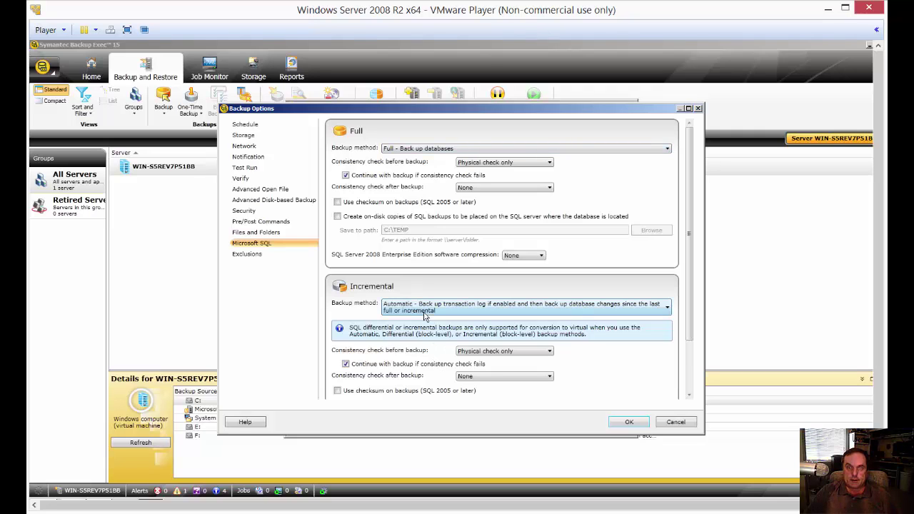
{"action": "scroll", "coordinate": [426, 351], "scroll_direction": "down", "scroll_amount": 1}
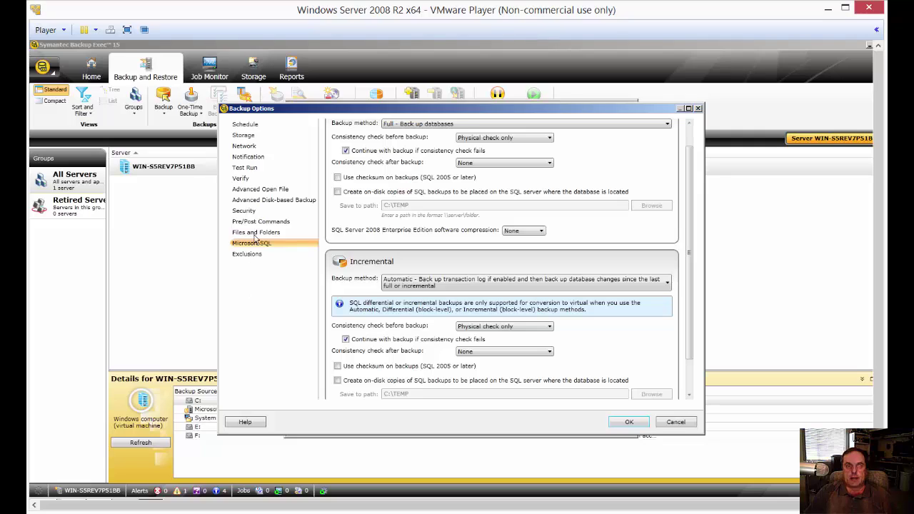
{"action": "left_click", "coordinate": [253, 256]}
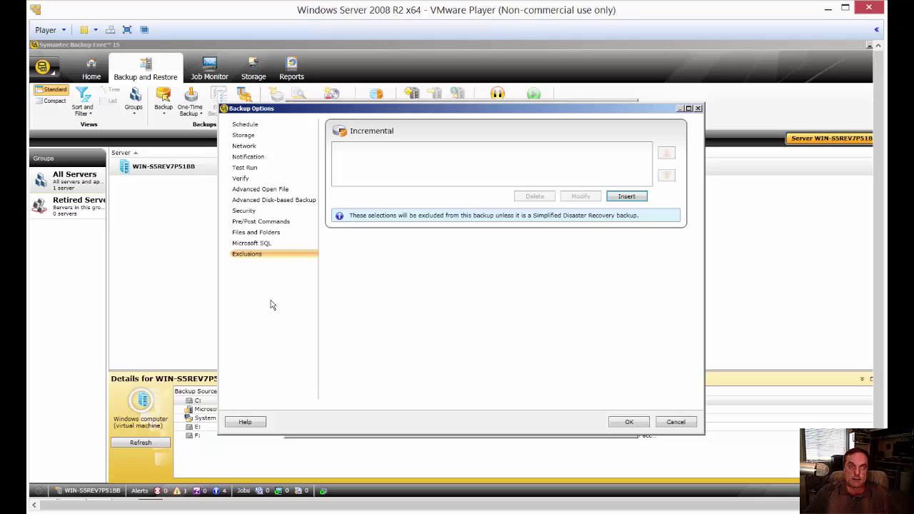
Start a new file exclusion, then discard it, leaving the Incremental exclusion list empty.
{"action": "left_click", "coordinate": [622, 201]}
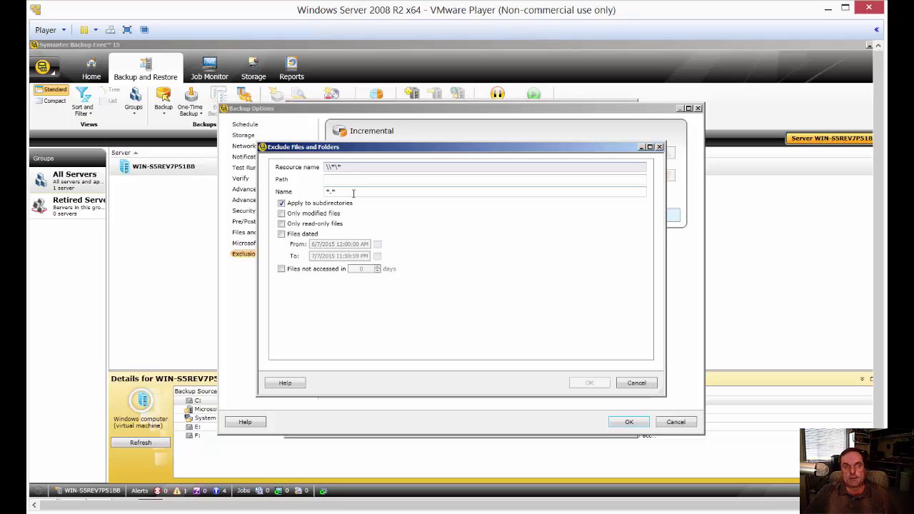
{"action": "left_click", "coordinate": [355, 191]}
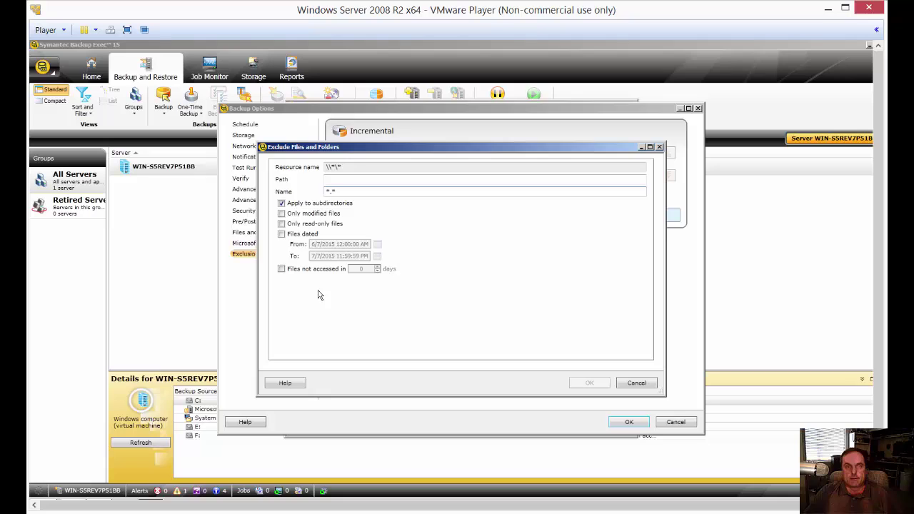
{"action": "left_click", "coordinate": [637, 384]}
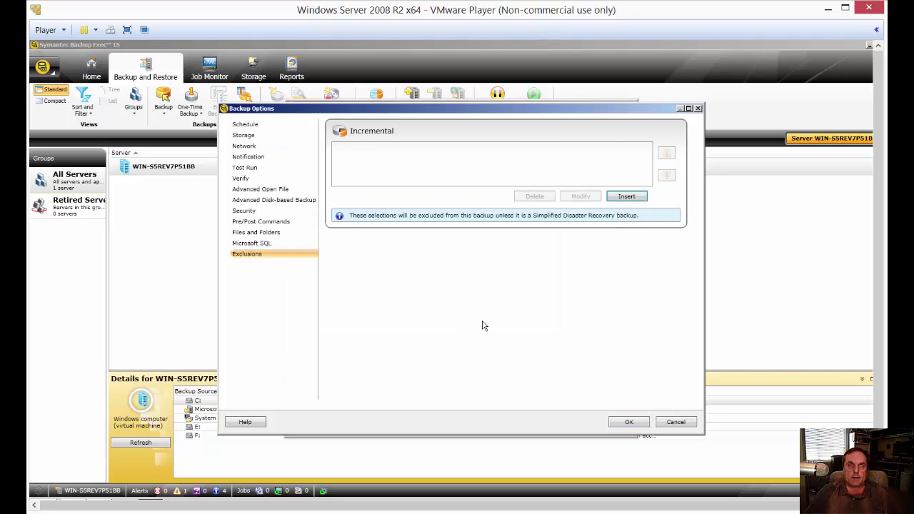
Accept the Backup Options and save the definition, with the first backup at 7/10/2015 11:00:00 PM.
{"action": "left_click", "coordinate": [630, 424]}
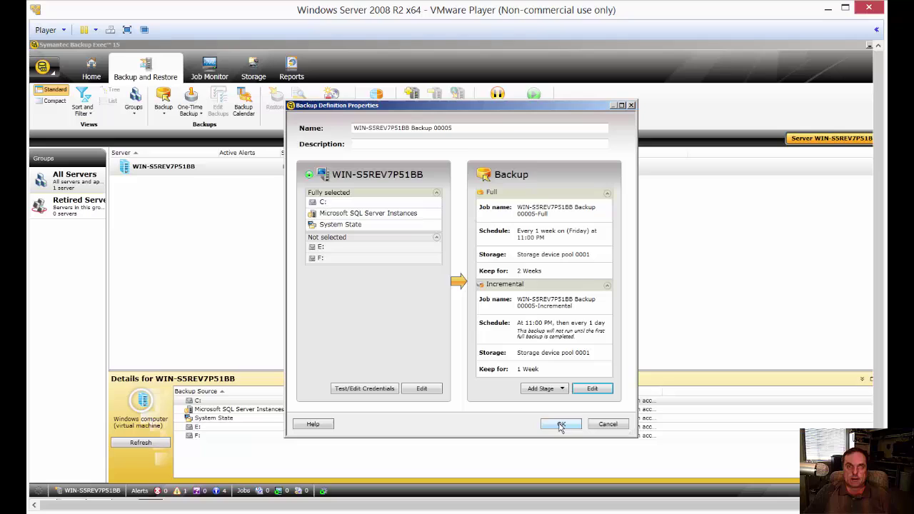
{"action": "left_click", "coordinate": [561, 425]}
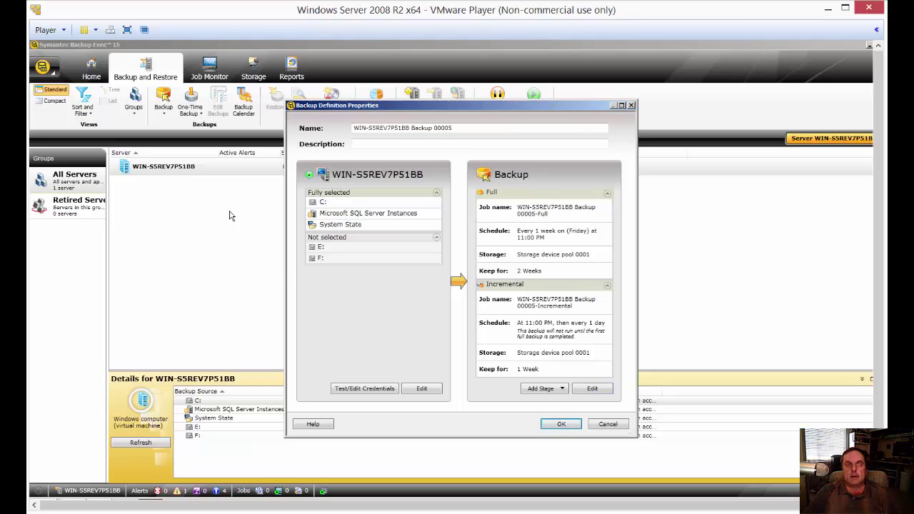